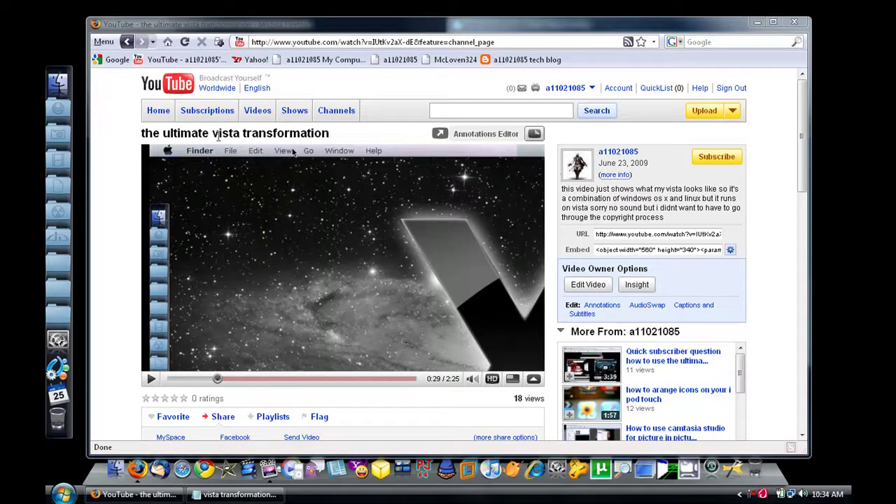
Review the Vista transformation video page down to its text comment, and minimize the browser window.
{"action": "left_click", "coordinate": [110, 271]}
{"action": "scroll", "coordinate": [110, 271], "scroll_direction": "down", "scroll_amount": 5}
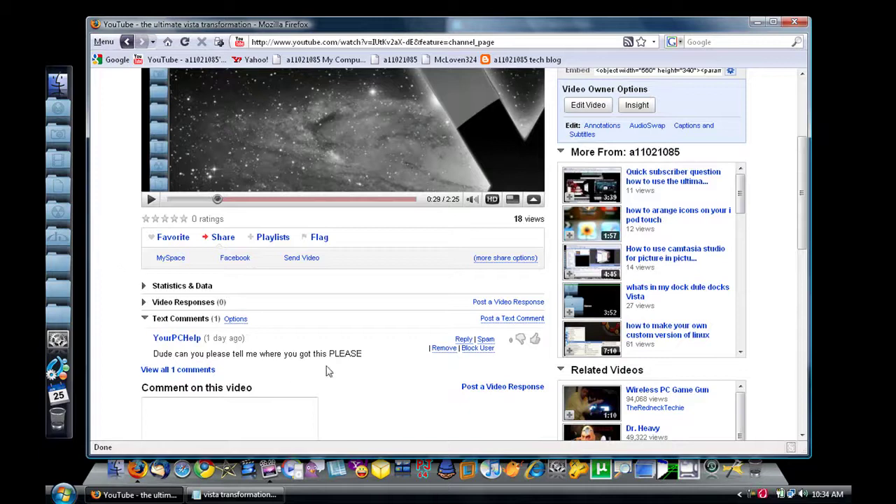
{"action": "scroll", "coordinate": [348, 376], "scroll_direction": "up", "scroll_amount": 5}
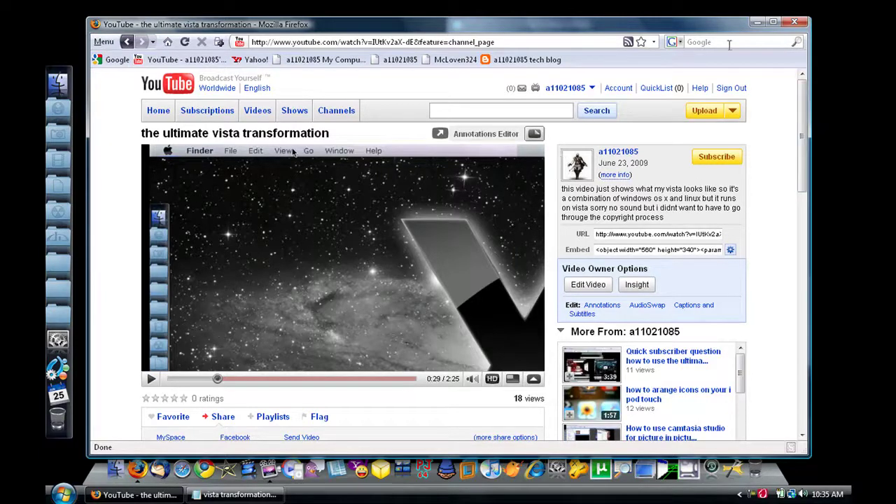
{"action": "left_click", "coordinate": [756, 22]}
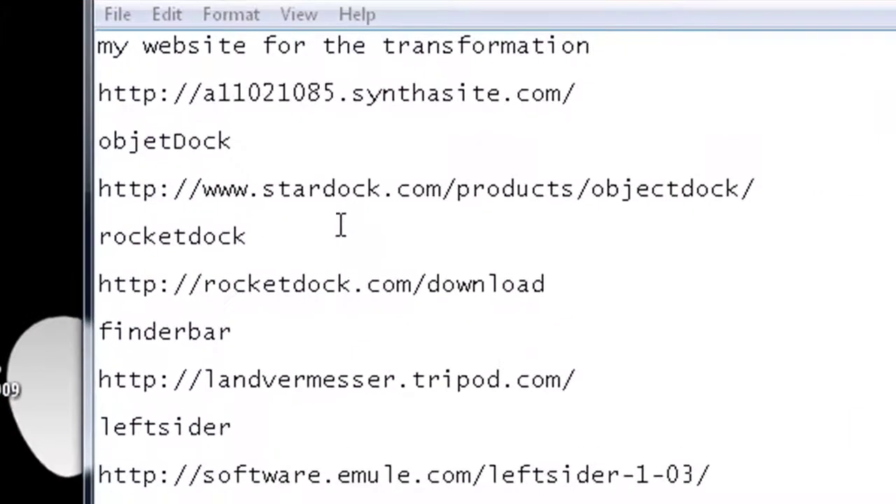
Look through the download links in the vista transformation links text file and close it.
{"action": "scroll", "coordinate": [894, 293], "scroll_direction": "down", "scroll_amount": 6}
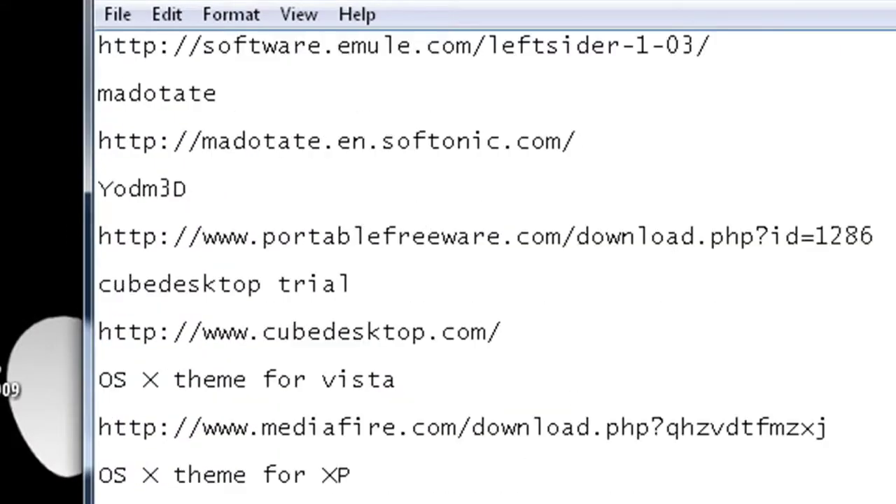
{"action": "scroll", "coordinate": [895, 293], "scroll_direction": "up", "scroll_amount": 4}
{"action": "scroll", "coordinate": [895, 293], "scroll_direction": "up", "scroll_amount": 1}
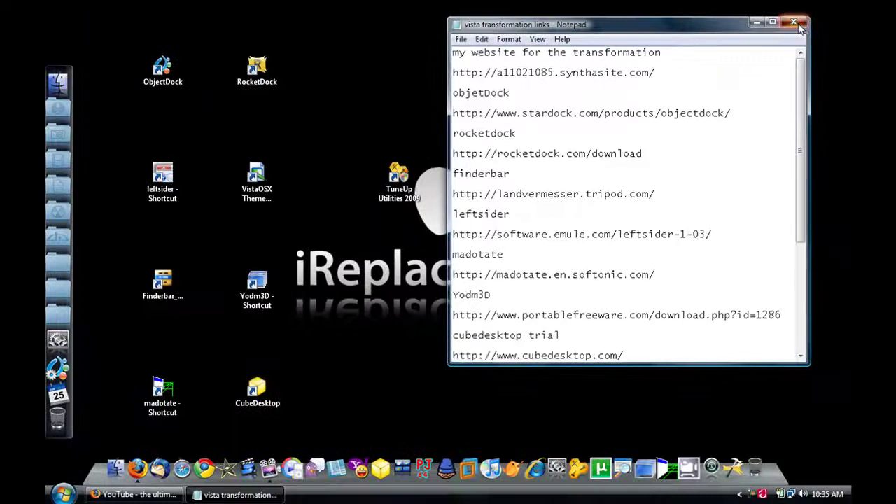
{"action": "left_click", "coordinate": [836, 3]}
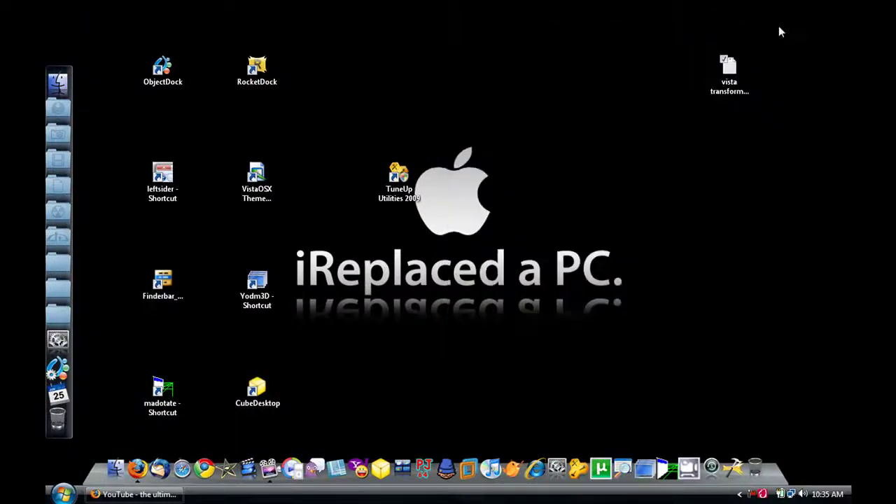
{"action": "left_click", "coordinate": [625, 68]}
Move the unlocked taskbar to the upper edge of the desktop and lock it in place there.
{"action": "right_click", "coordinate": [330, 493]}
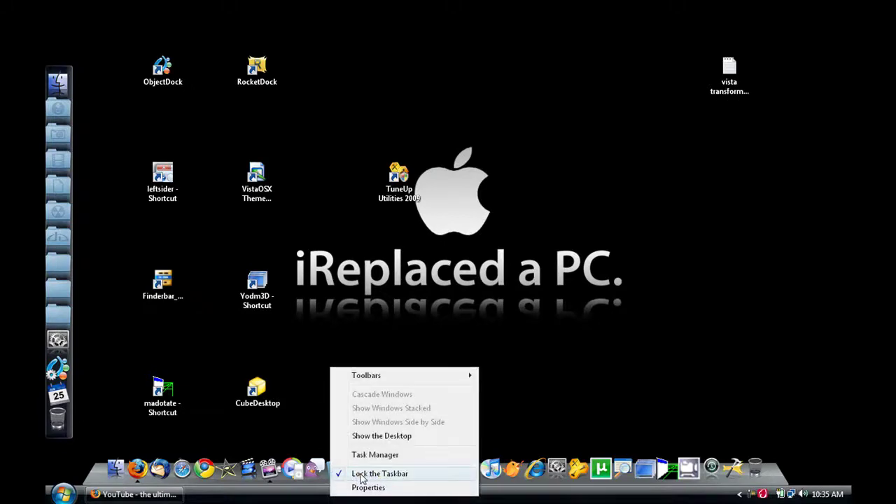
{"action": "left_click", "coordinate": [343, 473]}
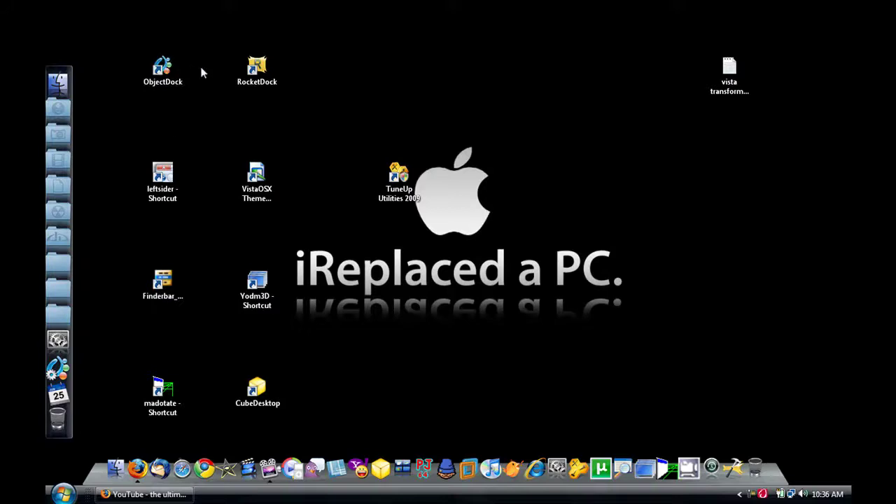
{"action": "left_click_drag", "start_coordinate": [289, 501], "coordinate": [45, 399]}
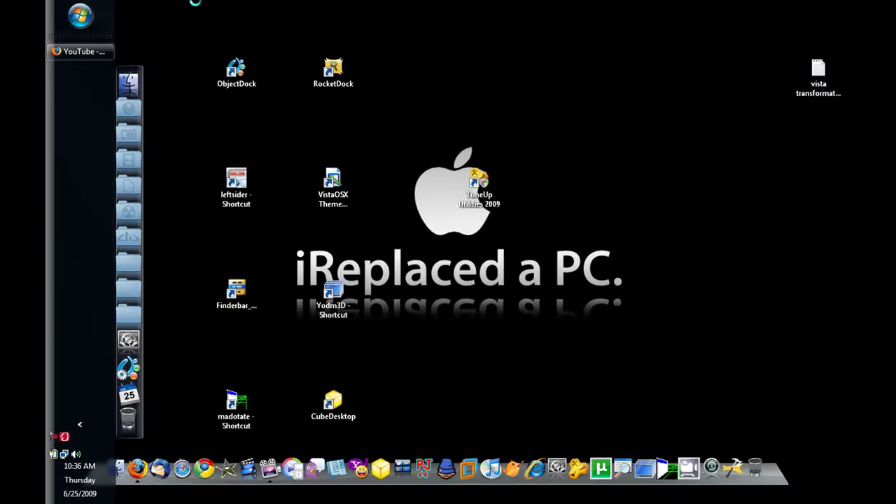
{"action": "left_click_drag", "start_coordinate": [102, 112], "coordinate": [168, 6]}
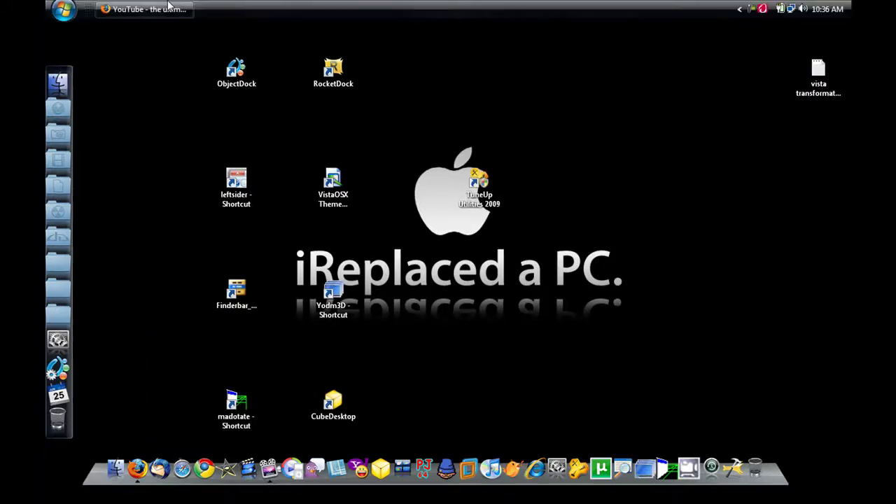
{"action": "right_click", "coordinate": [283, 8]}
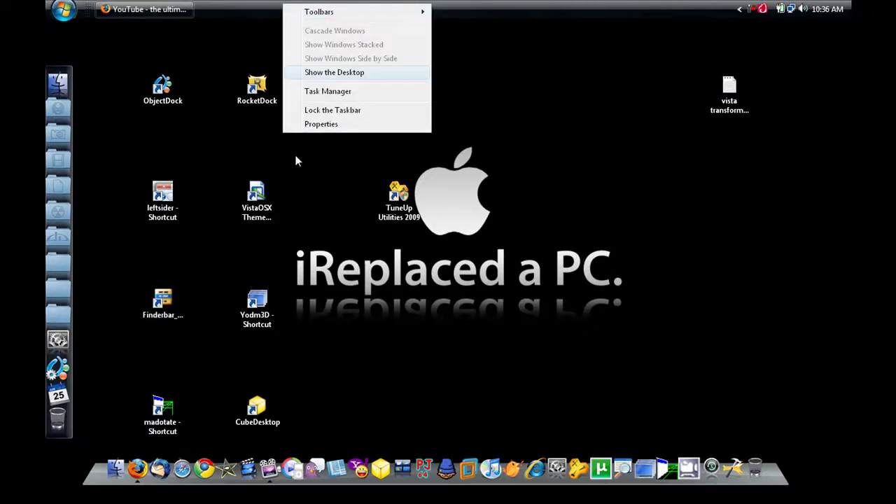
{"action": "left_click", "coordinate": [309, 112]}
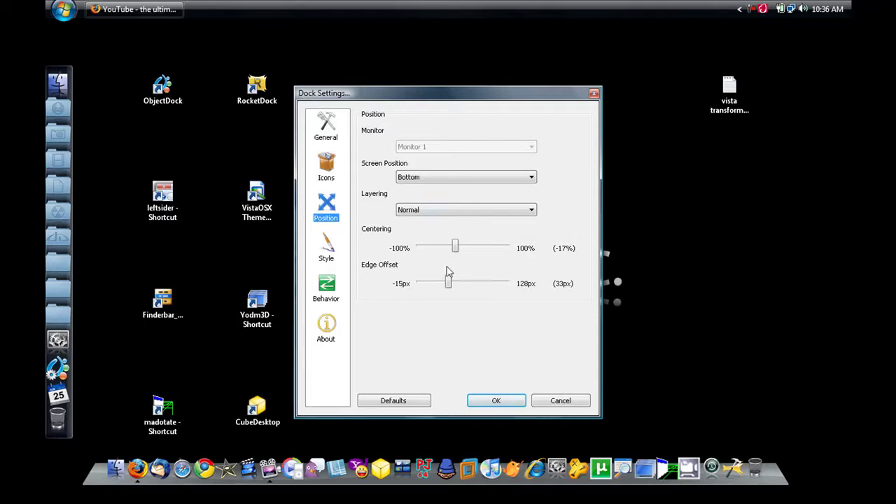
Set the application dock's Edge Offset to 4px in its Position settings and accept the change.
{"action": "left_click_drag", "start_coordinate": [450, 292], "coordinate": [433, 289]}
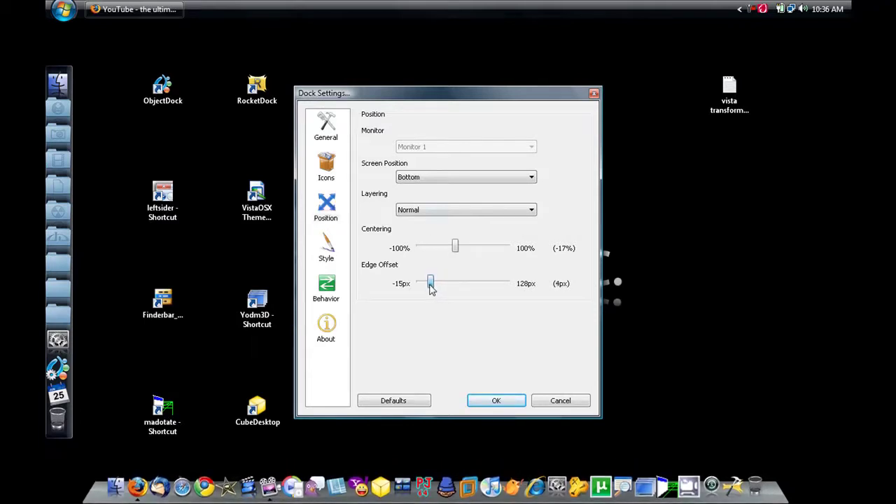
{"action": "left_click", "coordinate": [495, 402]}
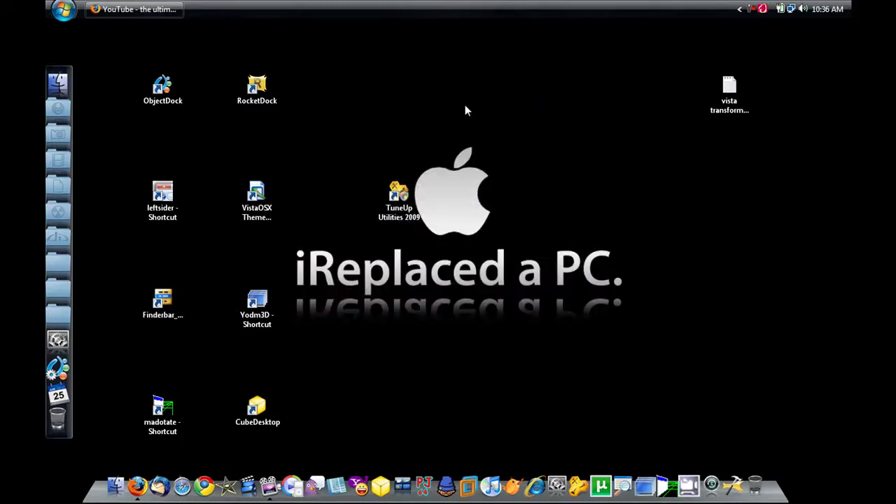
Apply the VistaOSX Theme from the desktop personalization theme settings.
{"action": "right_click", "coordinate": [463, 104]}
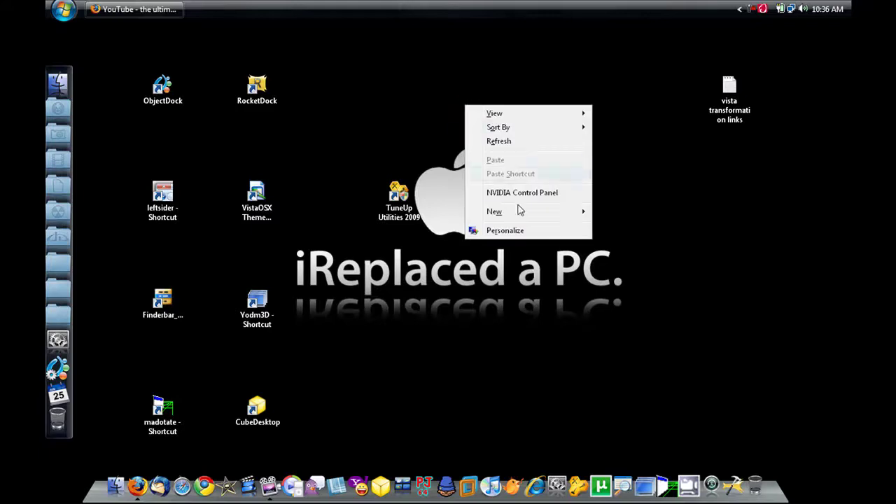
{"action": "left_click", "coordinate": [515, 231]}
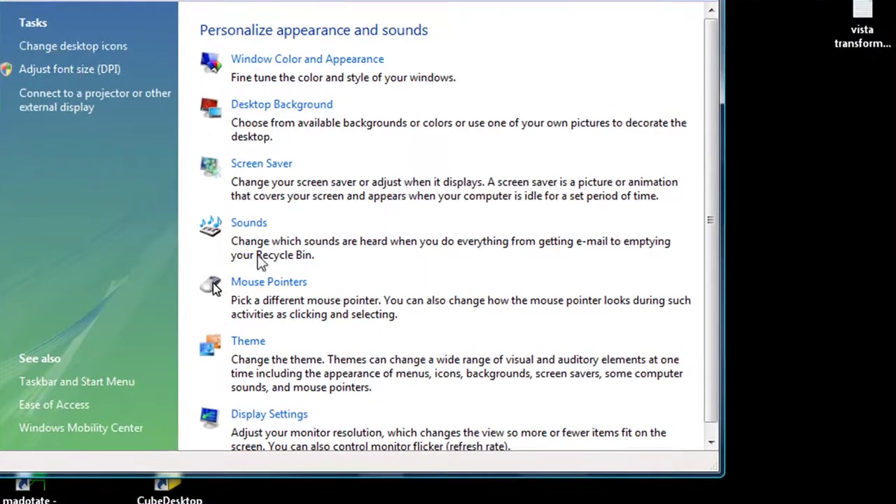
{"action": "left_click", "coordinate": [242, 341]}
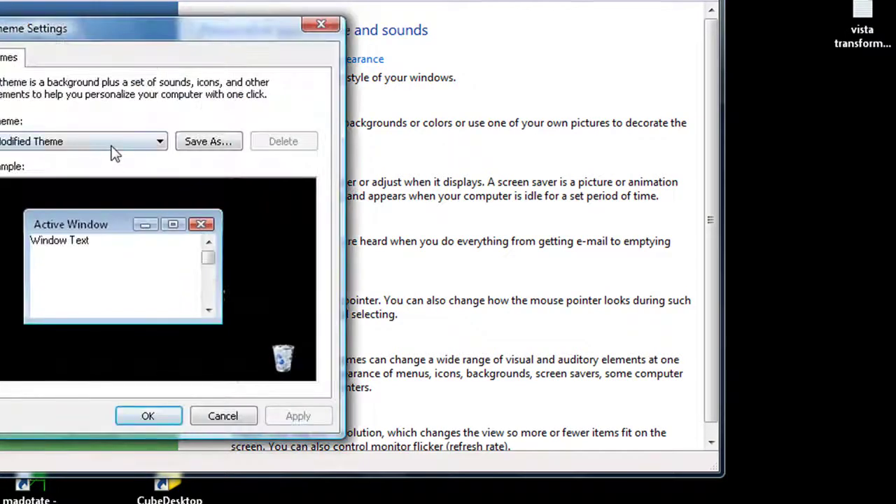
{"action": "left_click", "coordinate": [135, 142]}
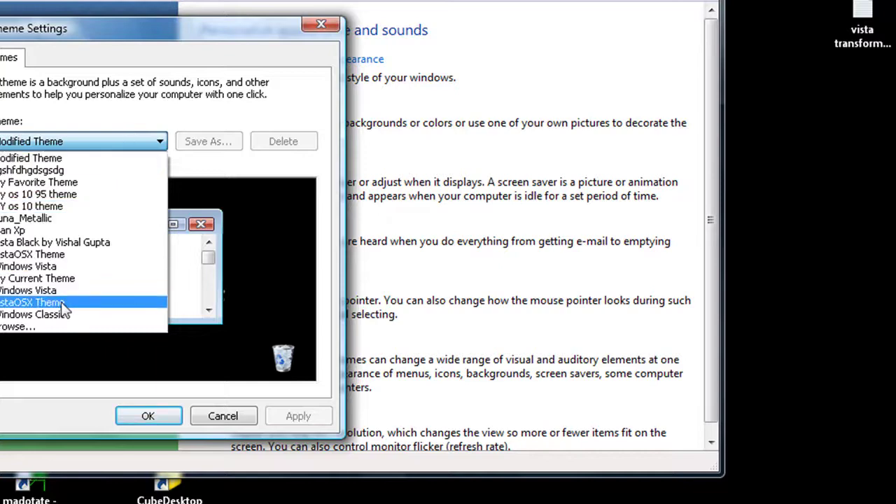
{"action": "left_click", "coordinate": [131, 302]}
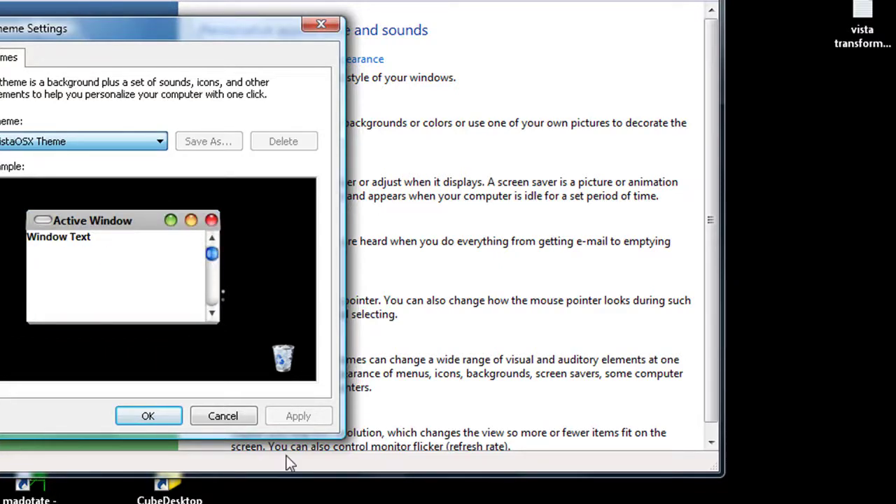
{"action": "left_click", "coordinate": [286, 416]}
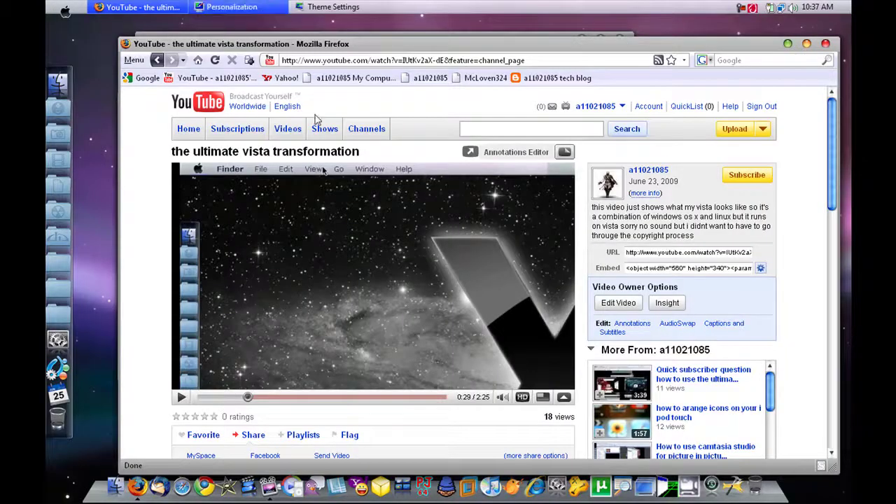
Reposition the browser window just beneath the taskbar and try the Apple-logo start button.
{"action": "left_click_drag", "start_coordinate": [182, 35], "coordinate": [140, 21]}
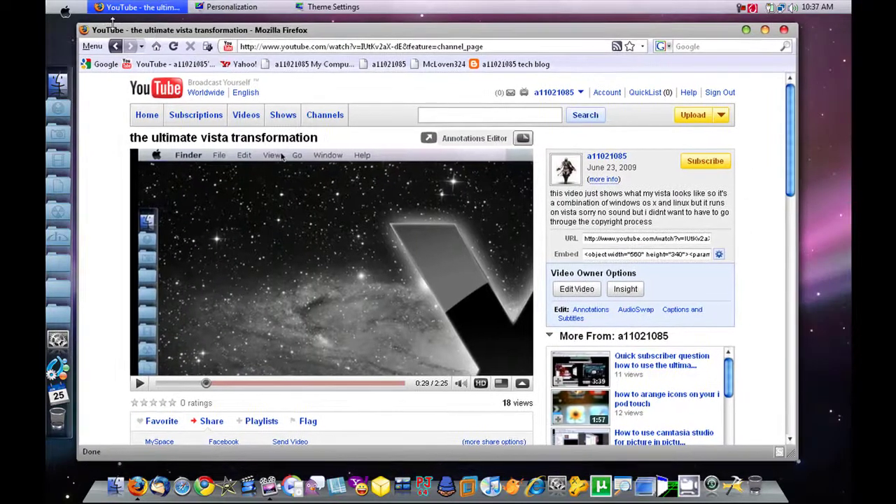
{"action": "left_click", "coordinate": [65, 13]}
{"action": "left_click", "coordinate": [64, 13]}
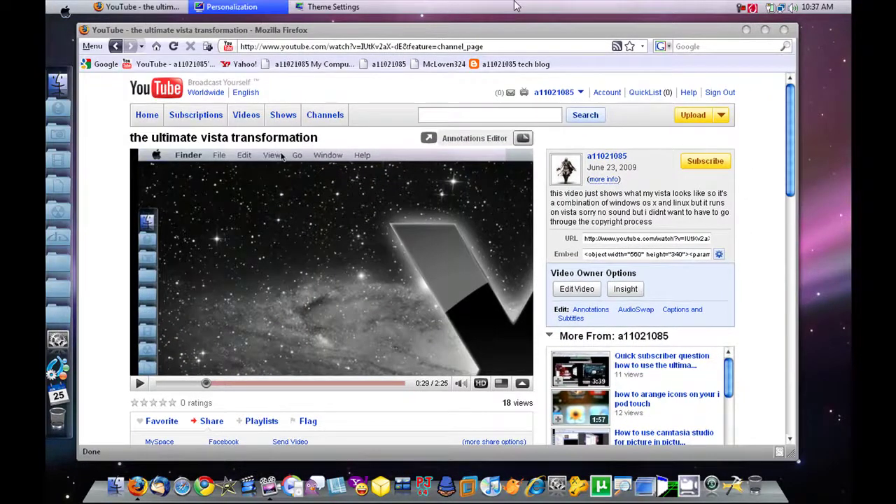
Bring back the Theme Settings window and apply the Windows Classic theme.
{"action": "left_click", "coordinate": [329, 7]}
{"action": "left_click", "coordinate": [192, 173]}
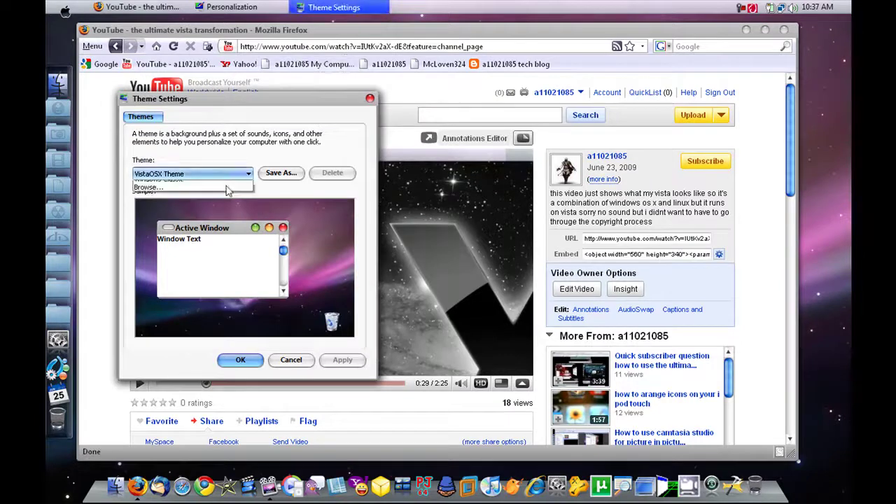
{"action": "left_click", "coordinate": [168, 275]}
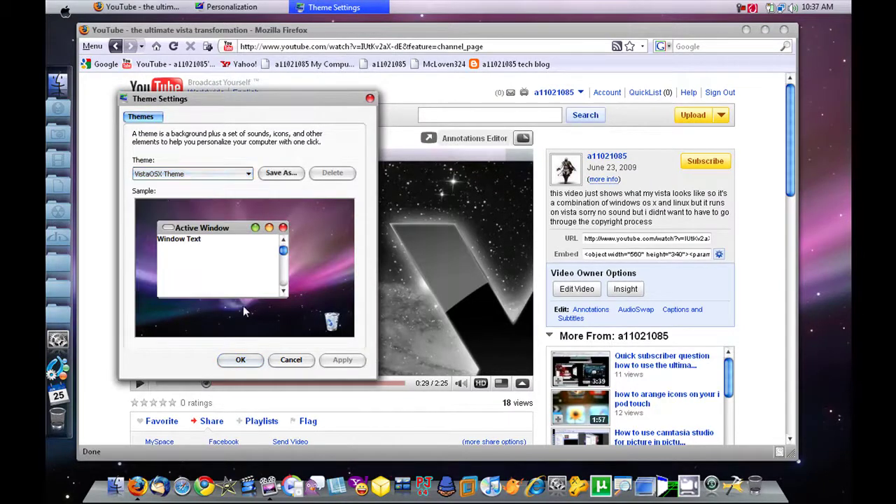
{"action": "left_click", "coordinate": [236, 175]}
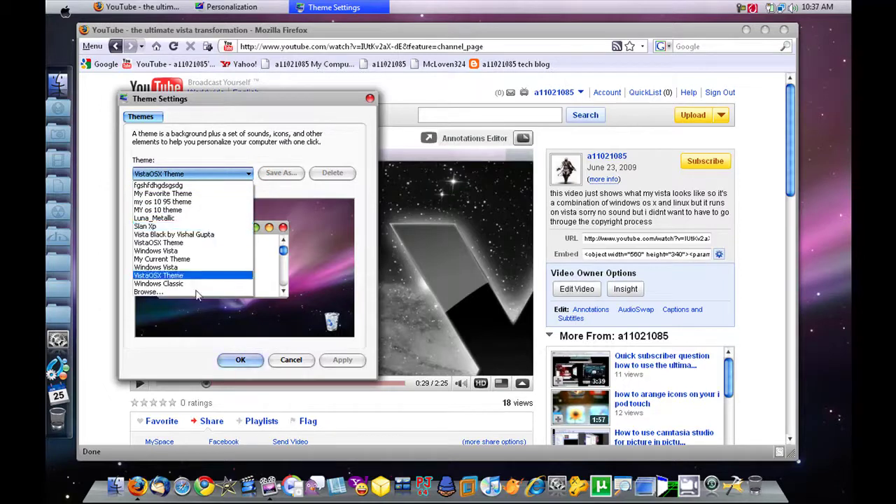
{"action": "left_click", "coordinate": [194, 287]}
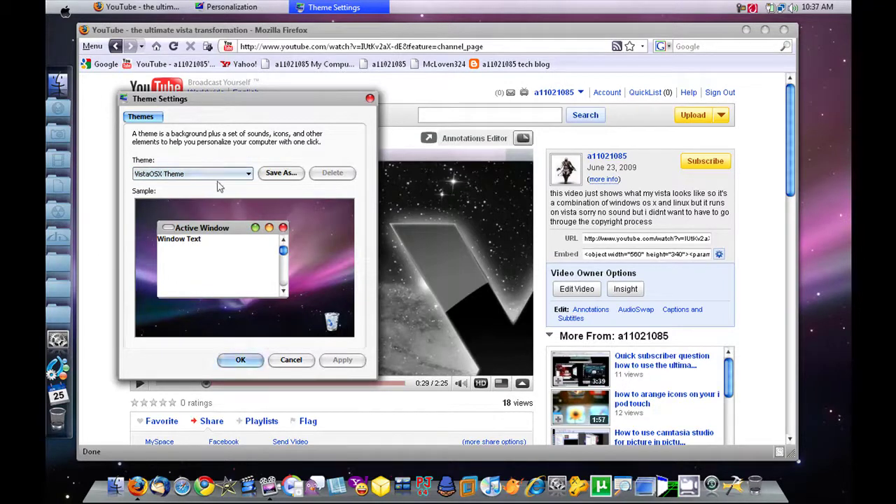
{"action": "left_click", "coordinate": [194, 286]}
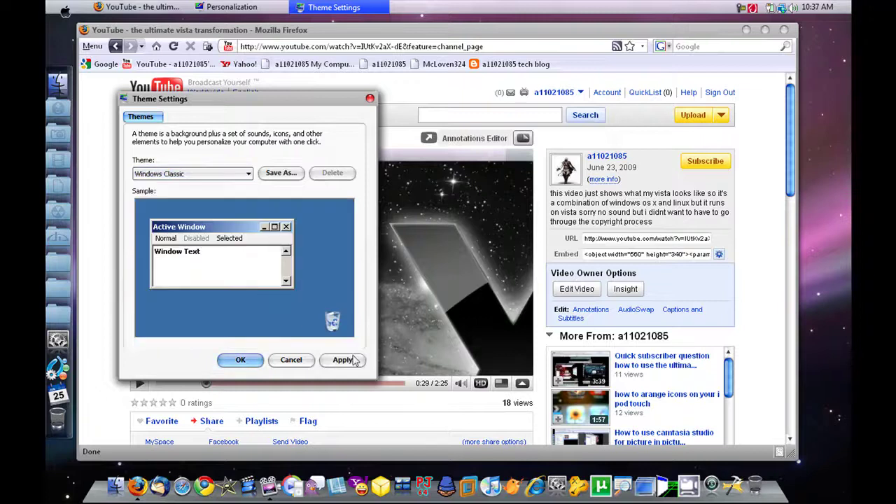
{"action": "left_click", "coordinate": [342, 360]}
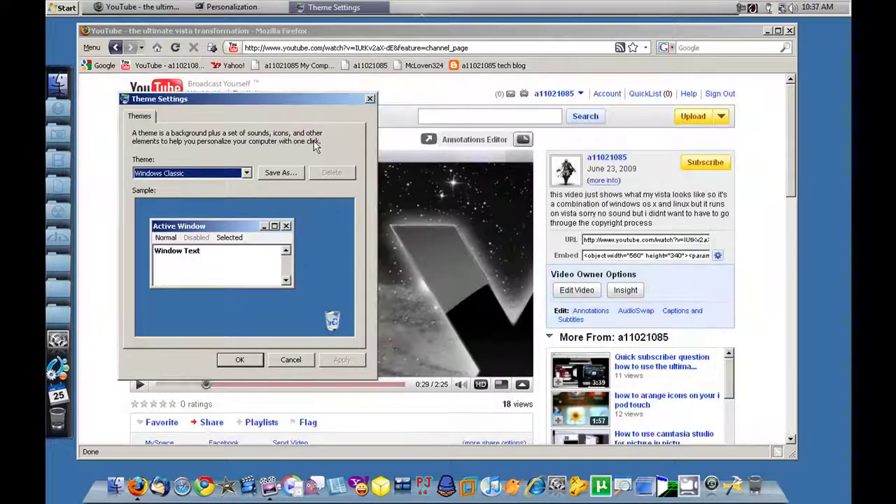
Switch the theme back from Windows Classic to VistaOSX Theme and apply it.
{"action": "left_click", "coordinate": [165, 172]}
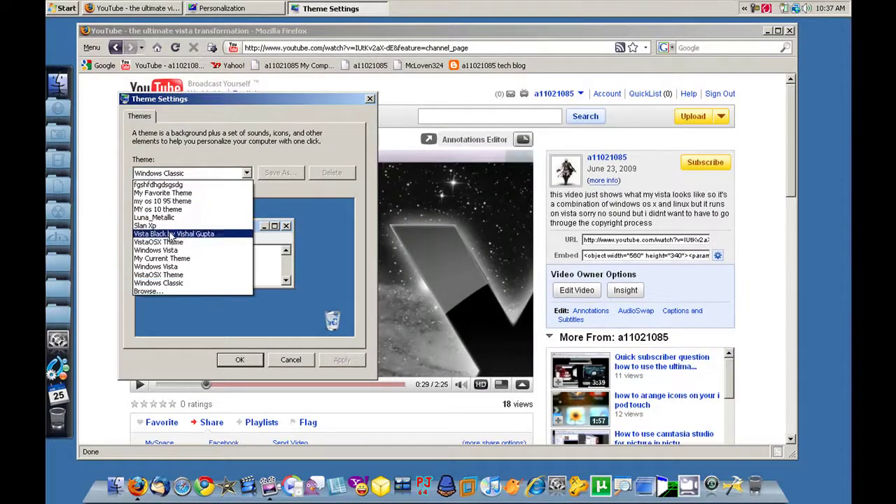
{"action": "left_click", "coordinate": [197, 274]}
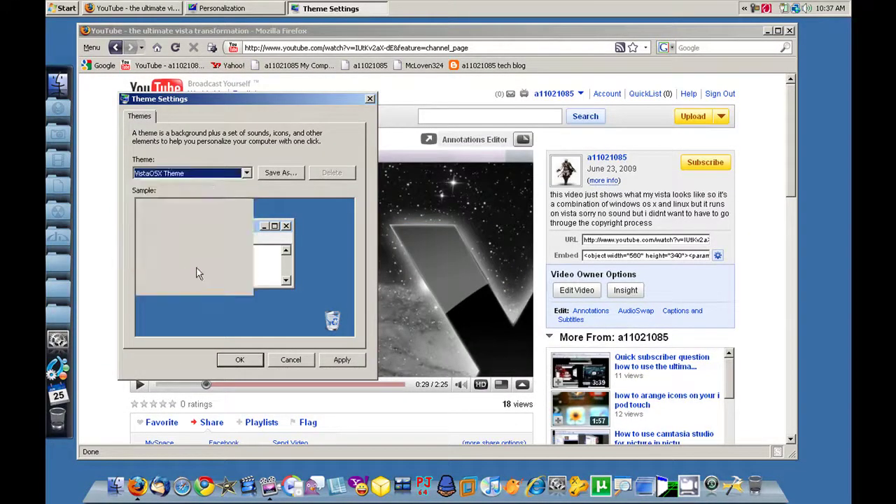
{"action": "left_click", "coordinate": [336, 359]}
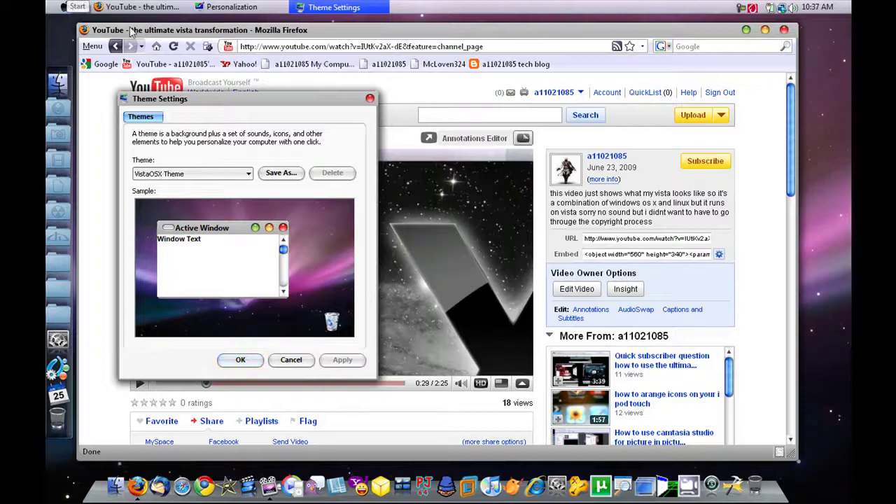
Close the Theme Settings and Personalization windows and minimize the browser to clear the desktop.
{"action": "left_click", "coordinate": [369, 98]}
{"action": "left_click", "coordinate": [231, 7]}
{"action": "right_click", "coordinate": [262, 7]}
{"action": "left_click", "coordinate": [296, 83]}
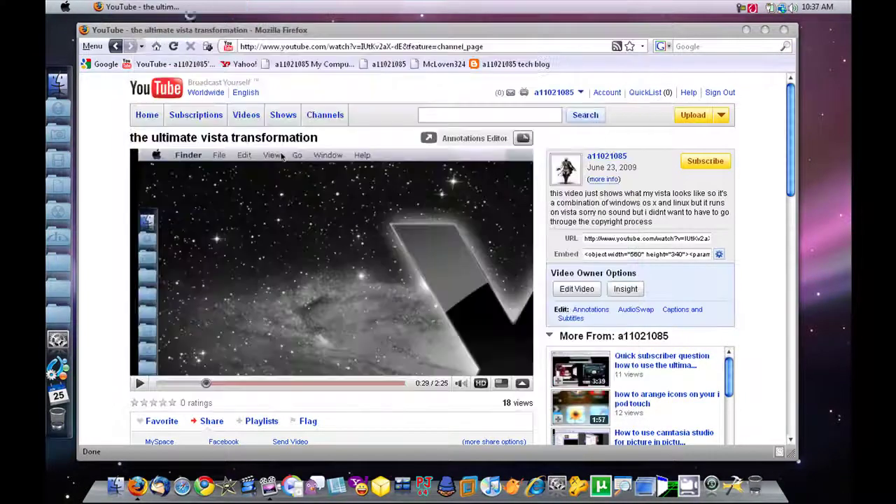
{"action": "left_click", "coordinate": [137, 7]}
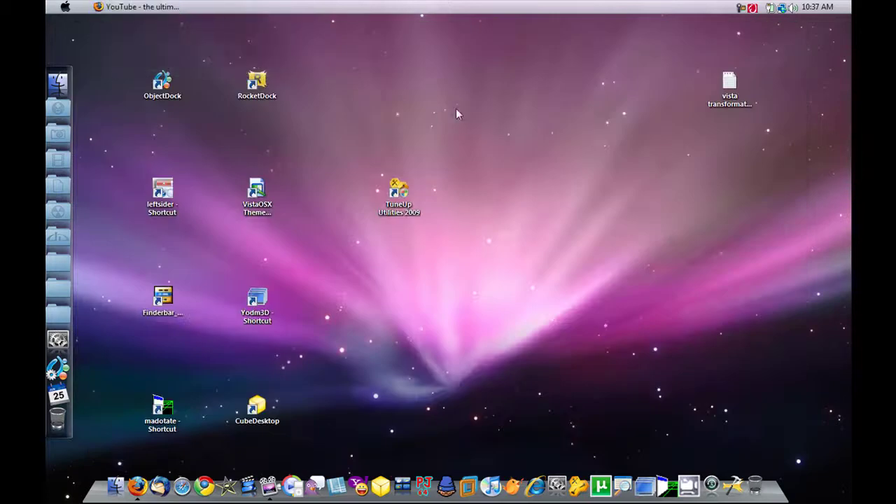
Set ObjectDock's dock contents to display open windows along with the icons and close its properties.
{"action": "left_click", "coordinate": [58, 367]}
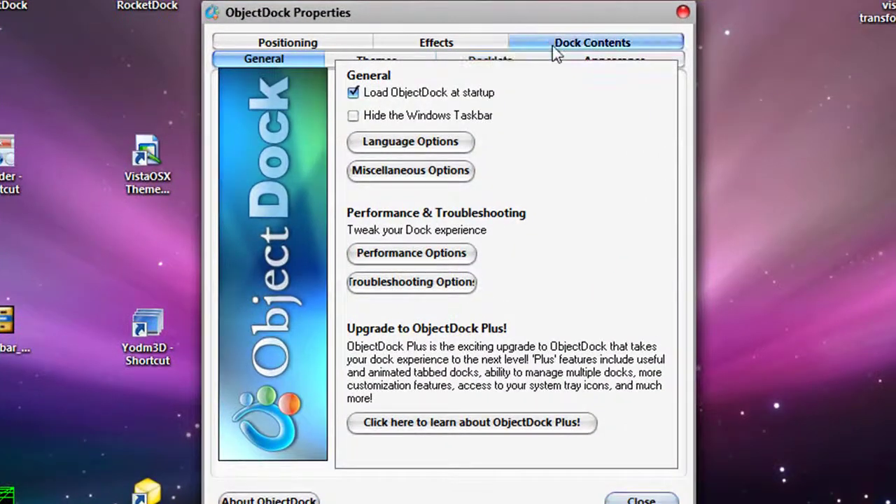
{"action": "left_click", "coordinate": [557, 45]}
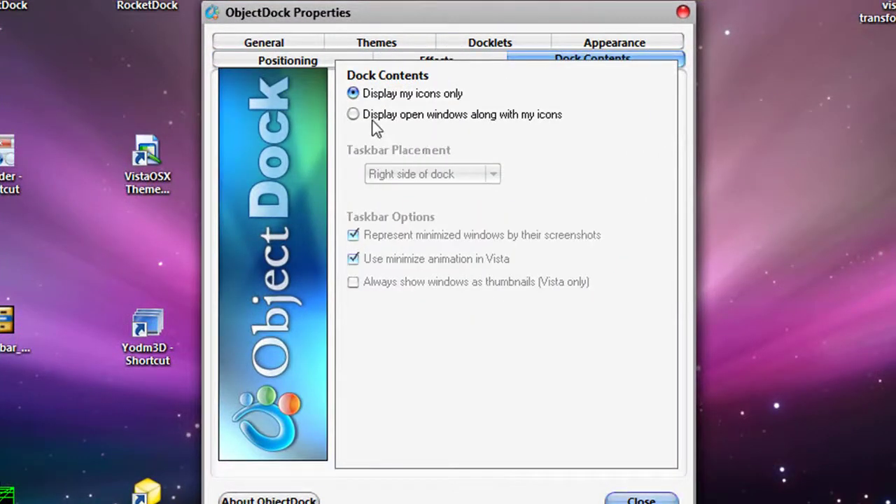
{"action": "left_click", "coordinate": [514, 117]}
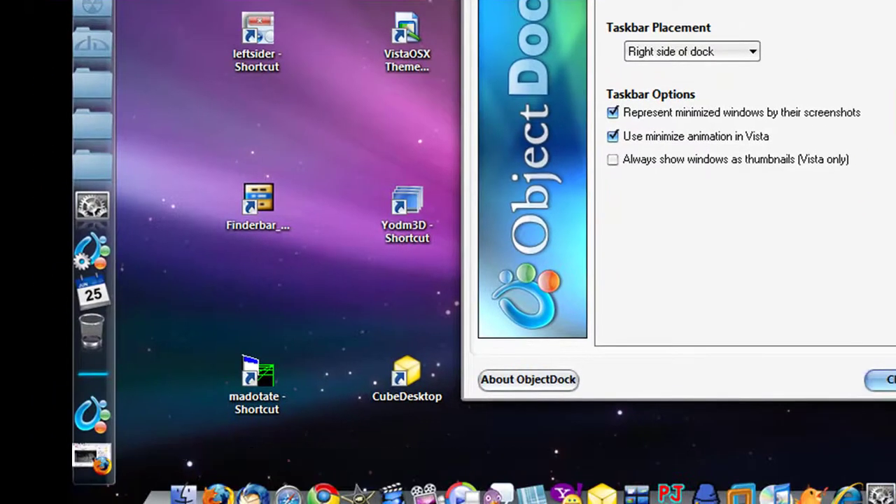
{"action": "left_click", "coordinate": [889, 380]}
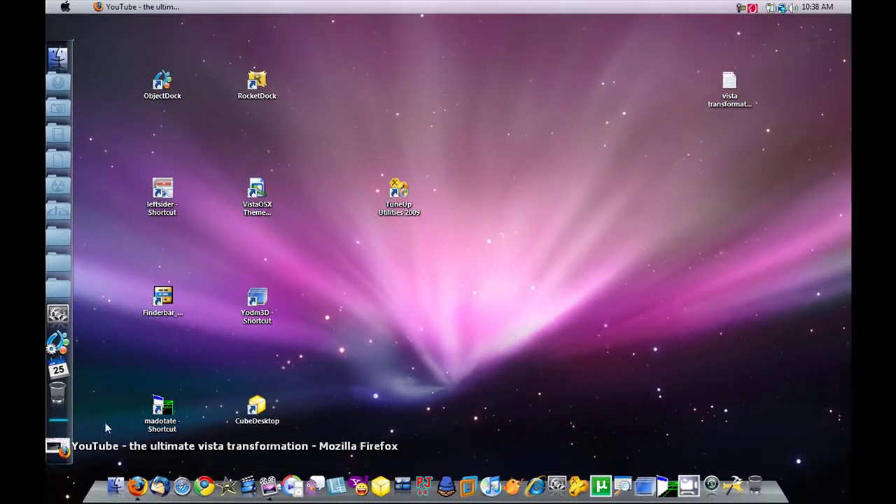
Launch Finderbar from its desktop shortcut and try the Finder item on the Mac-style menu bar.
{"action": "left_click", "coordinate": [164, 303]}
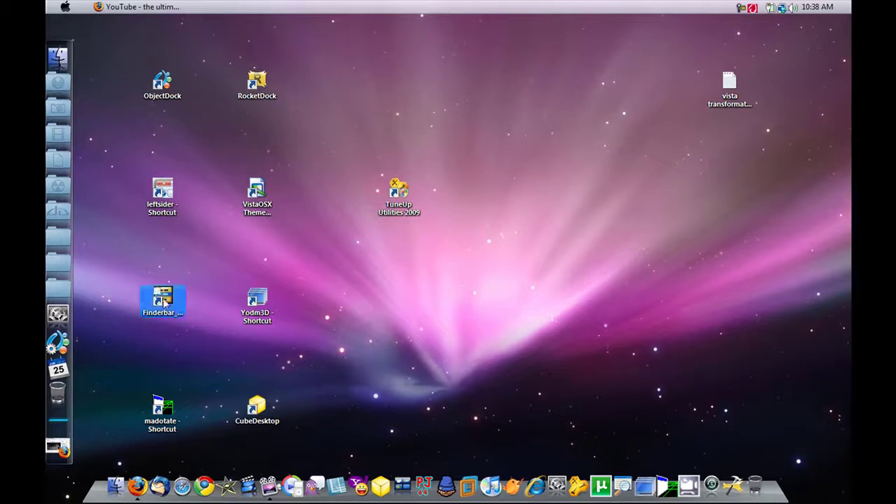
{"action": "double_click", "coordinate": [165, 301]}
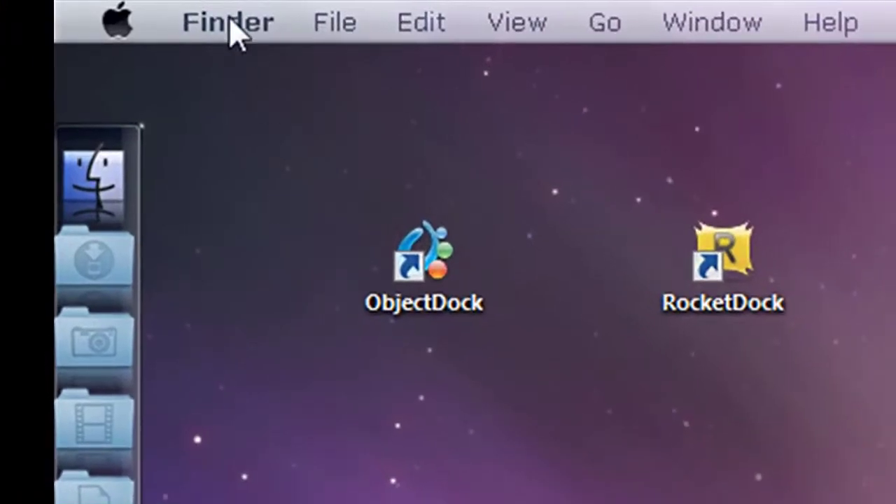
{"action": "left_click", "coordinate": [231, 31]}
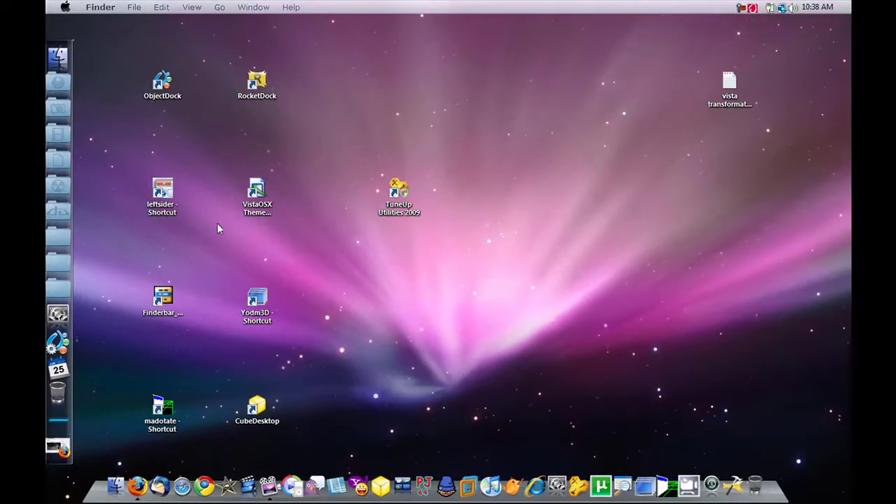
Launch leftsider from its desktop shortcut, restore the Firefox window to try the relocated window buttons, and minimize it.
{"action": "double_click", "coordinate": [172, 194]}
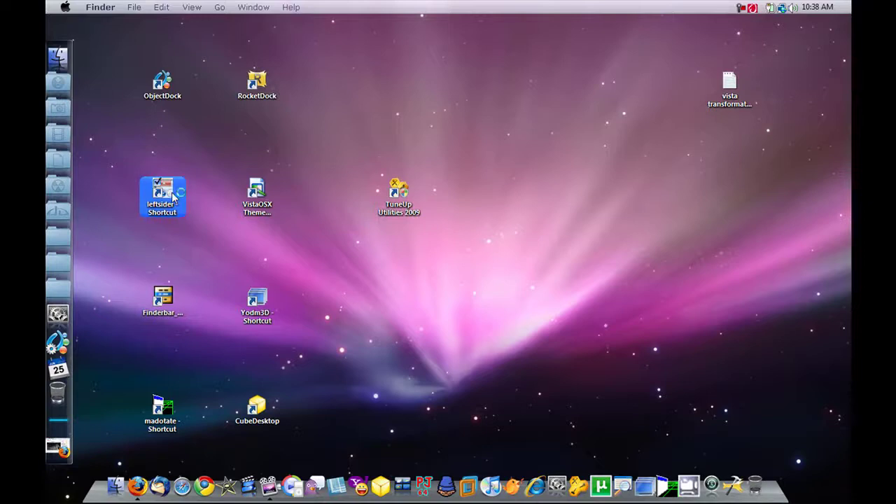
{"action": "left_click", "coordinate": [483, 273]}
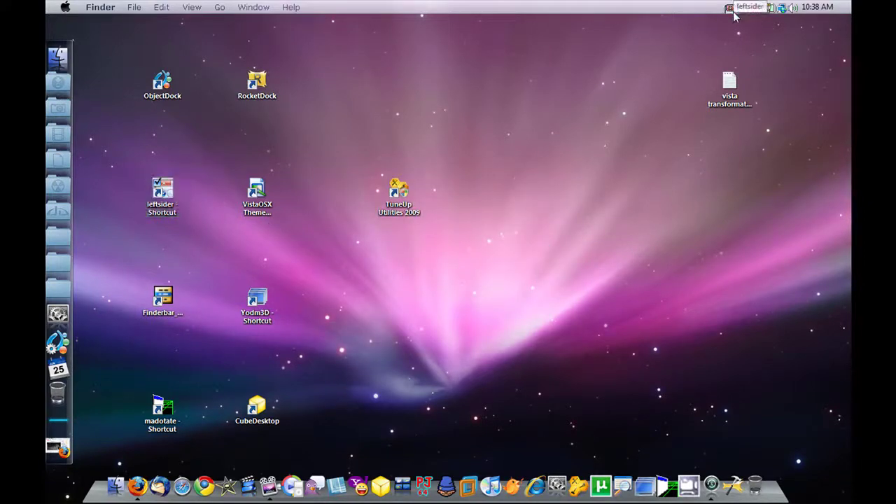
{"action": "left_click", "coordinate": [57, 452]}
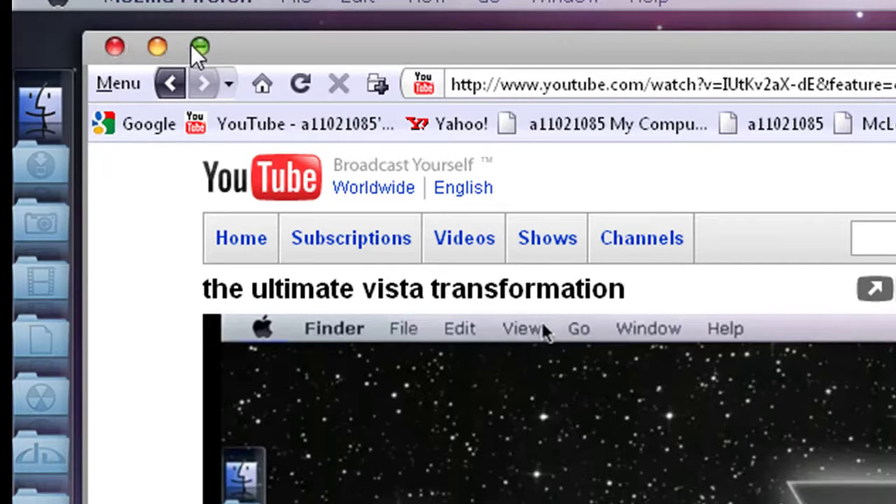
{"action": "left_click", "coordinate": [200, 47]}
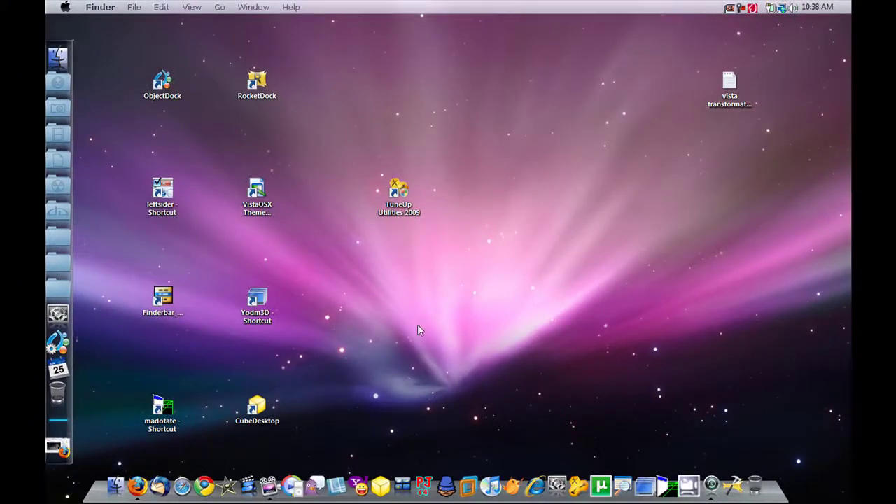
Launch madotate from its desktop shortcut, restore the Firefox window and try the window effect from its title bar.
{"action": "left_click", "coordinate": [177, 406]}
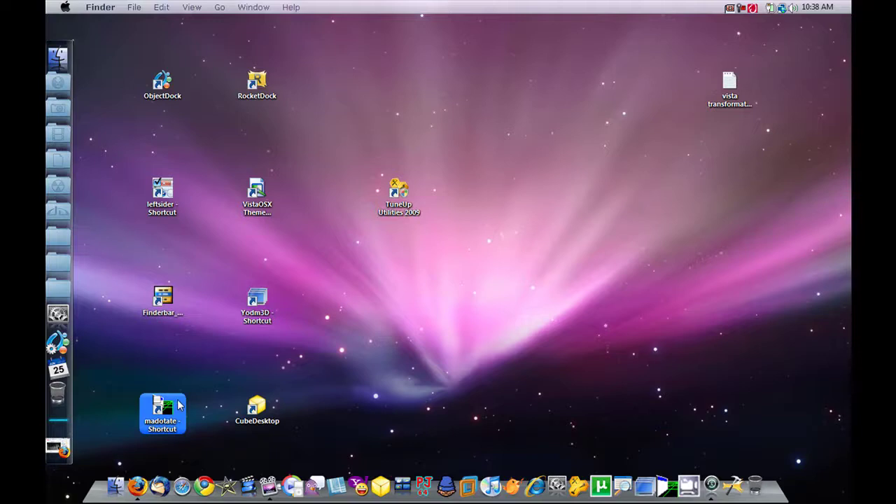
{"action": "double_click", "coordinate": [178, 399]}
{"action": "left_click", "coordinate": [483, 272]}
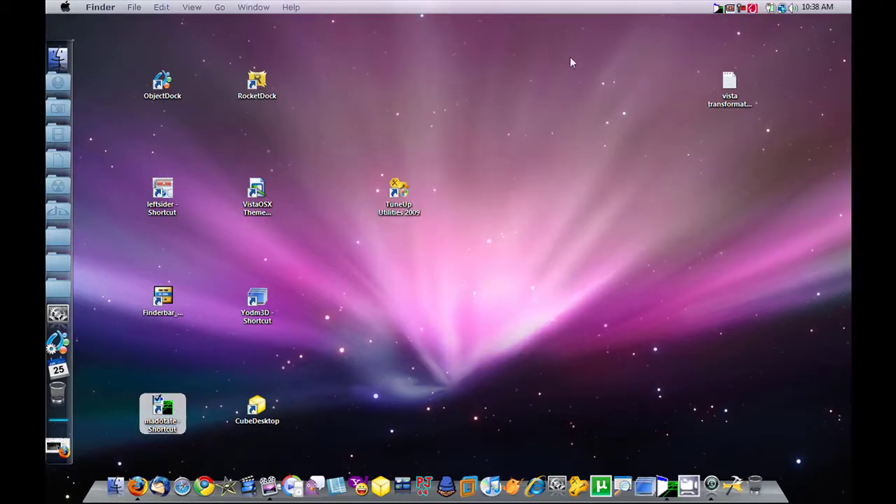
{"action": "left_click", "coordinate": [58, 448]}
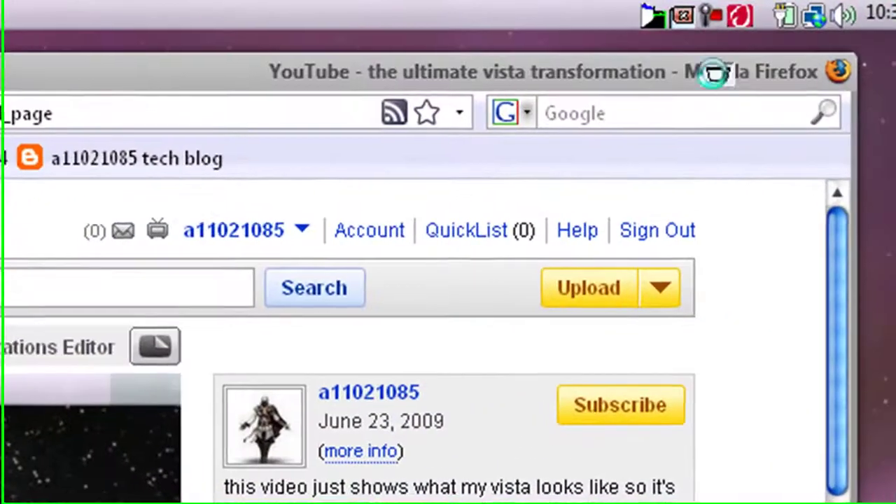
{"action": "double_click", "coordinate": [715, 76]}
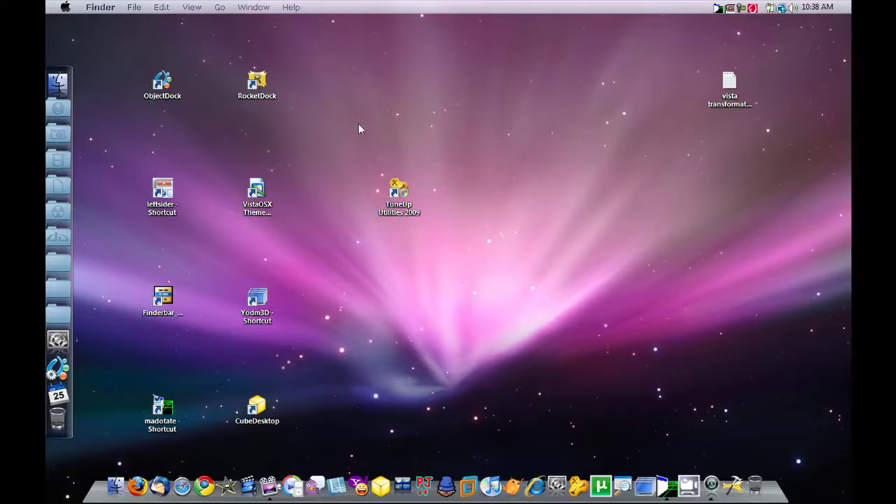
Launch CubeDesktop from its desktop shortcut and dismiss its startup notification.
{"action": "left_click", "coordinate": [278, 313]}
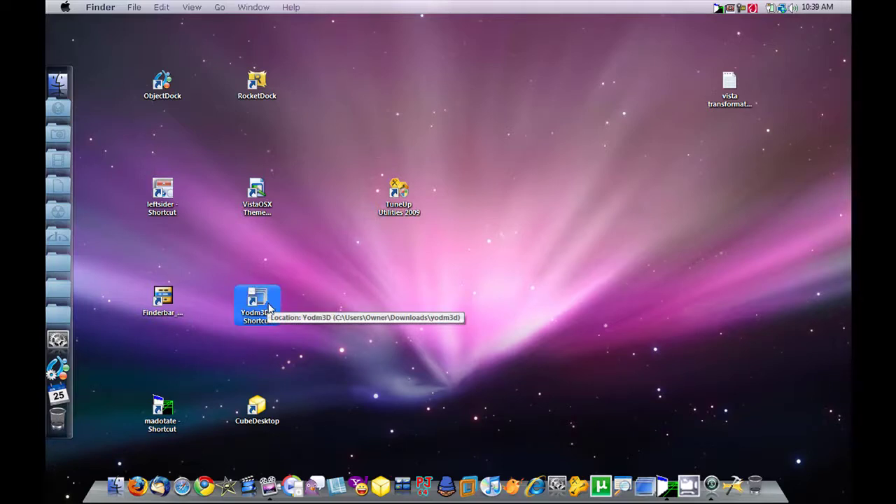
{"action": "mouse_move", "coordinate": [271, 432]}
{"action": "left_mouse_down"}
{"action": "mouse_move", "coordinate": [279, 412]}
{"action": "mouse_move", "coordinate": [286, 425]}
{"action": "left_mouse_up"}
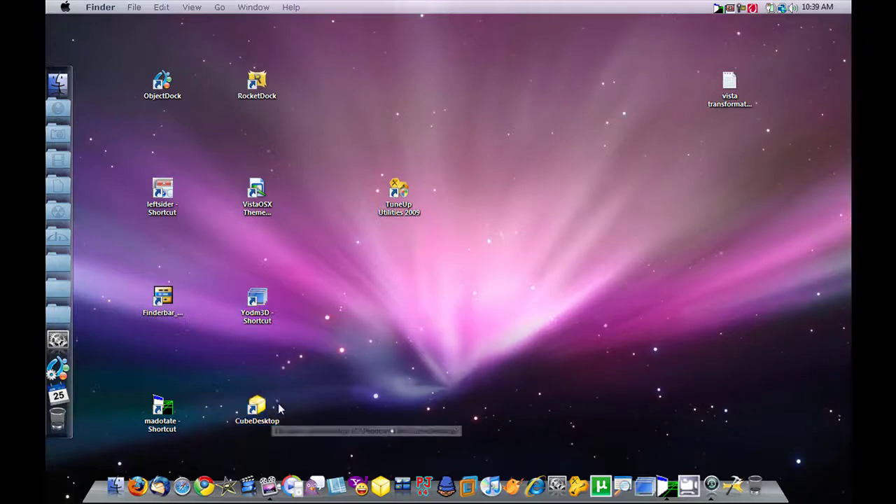
{"action": "left_click", "coordinate": [273, 411]}
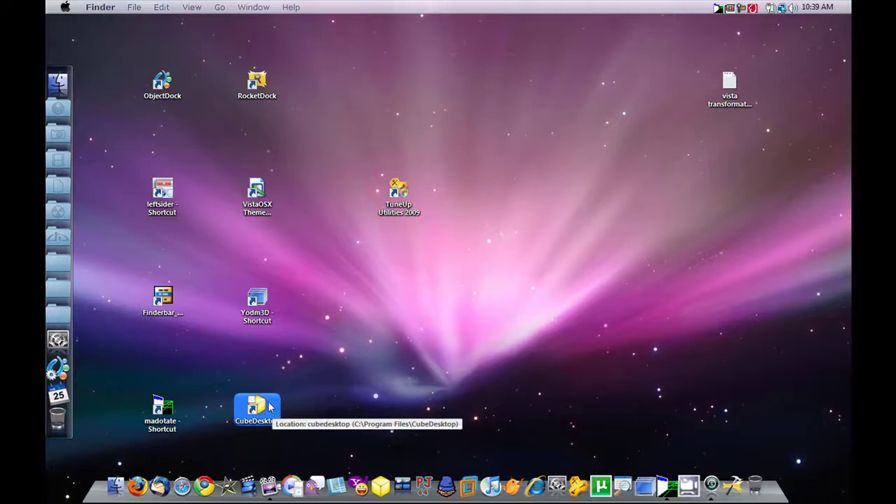
{"action": "left_click", "coordinate": [247, 320]}
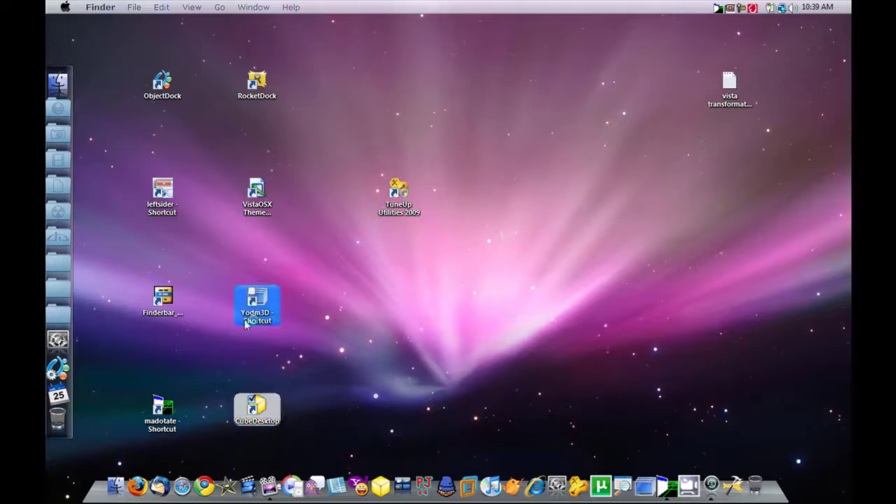
{"action": "double_click", "coordinate": [260, 405]}
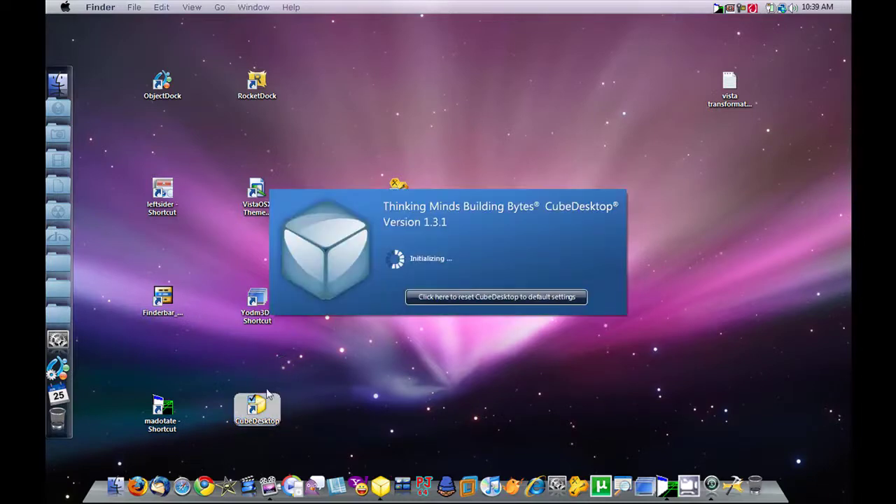
{"action": "left_click", "coordinate": [374, 307]}
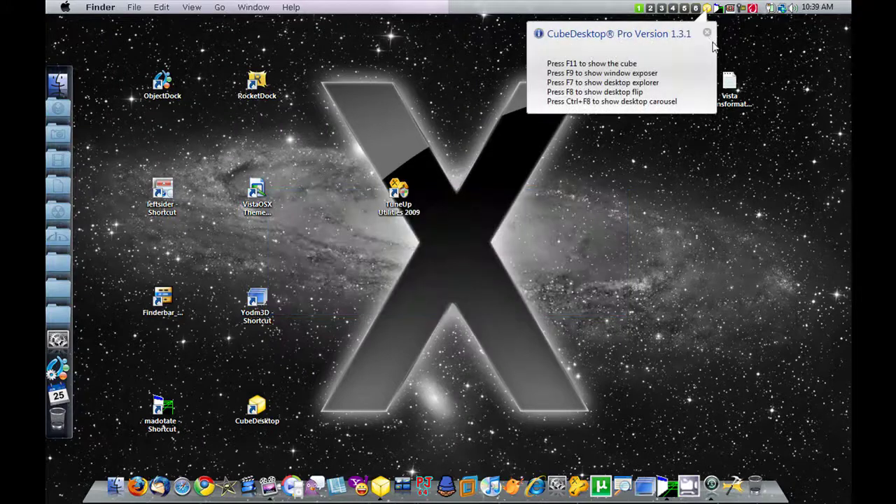
{"action": "left_click", "coordinate": [707, 32]}
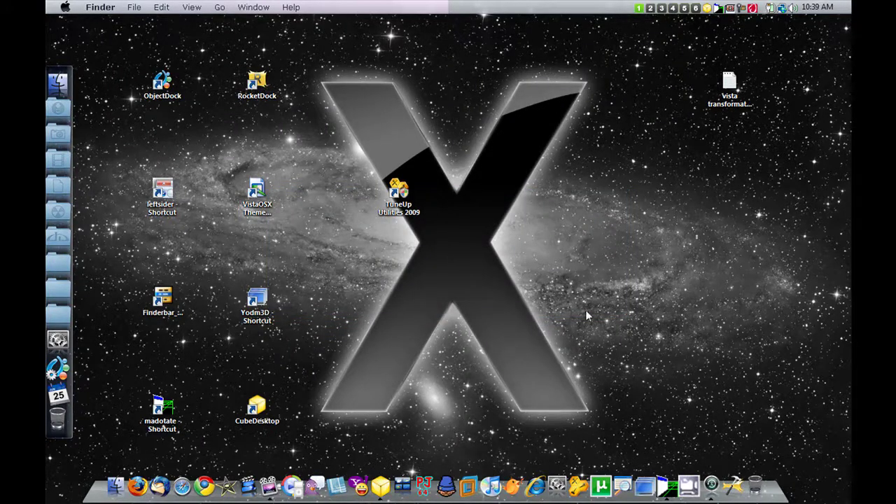
Show the virtual desktops as a carousel and rotate to desktop 3 and back to desktop 1.
{"action": "key", "text": "F11"}
{"action": "key", "text": "ctrl+alt+Right"}
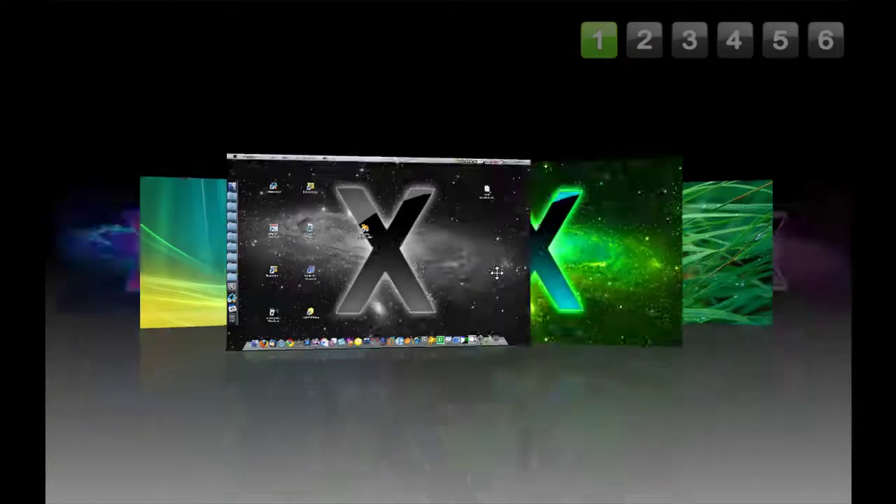
{"action": "key", "text": "ctrl+alt+Right"}
{"action": "key", "text": "ctrl+alt+Left"}
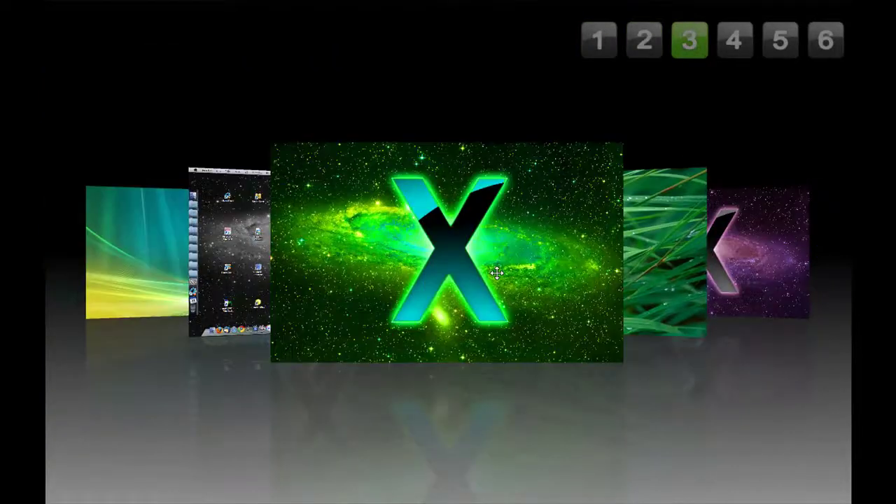
{"action": "key", "text": "ctrl+alt+Left"}
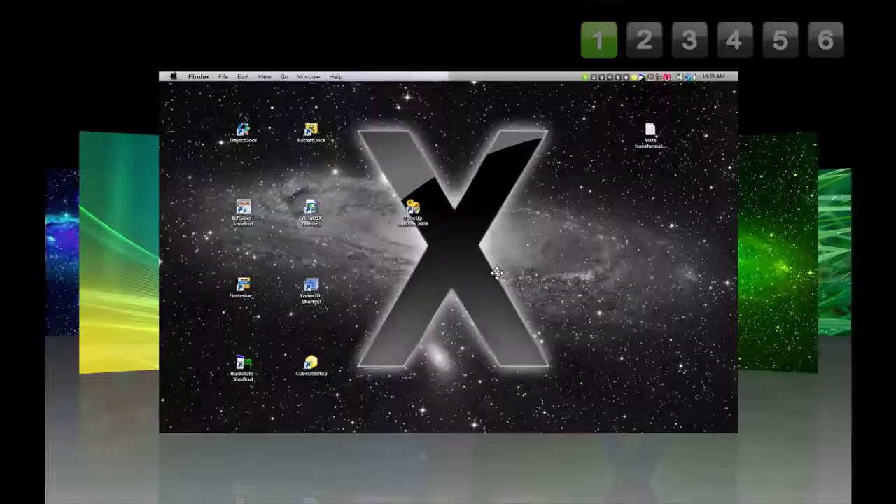
Show the virtual desktops as a flat grid, move across to desktop 3 and return to desktop 1.
{"action": "key", "text": "ctrl+alt+Right"}
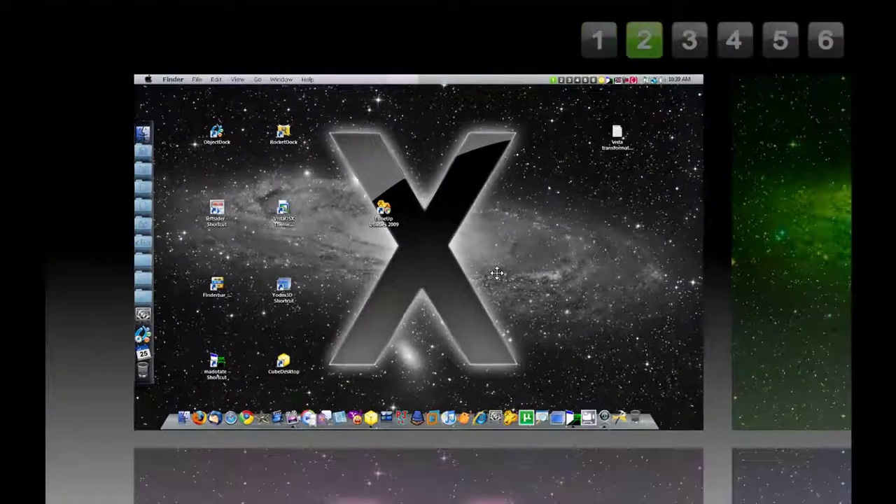
{"action": "key", "text": "ctrl+alt+Right"}
{"action": "key", "text": "ctrl+alt+Down"}
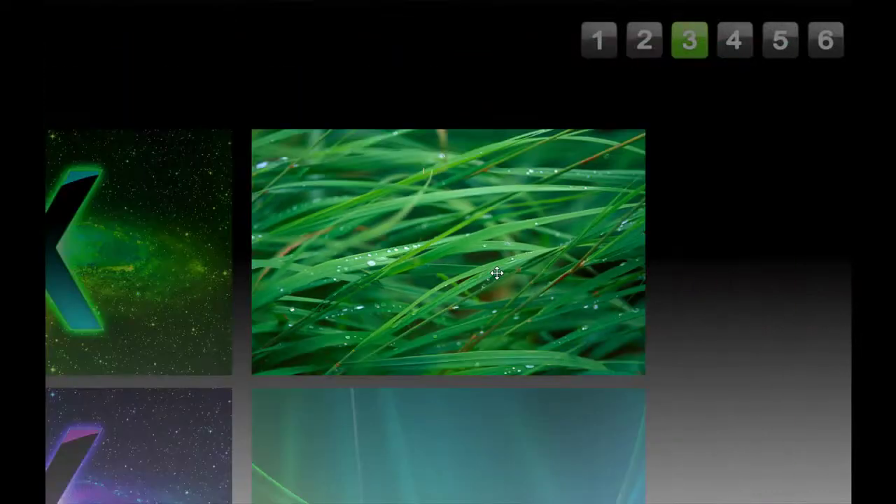
{"action": "key", "text": "ctrl+alt+Left"}
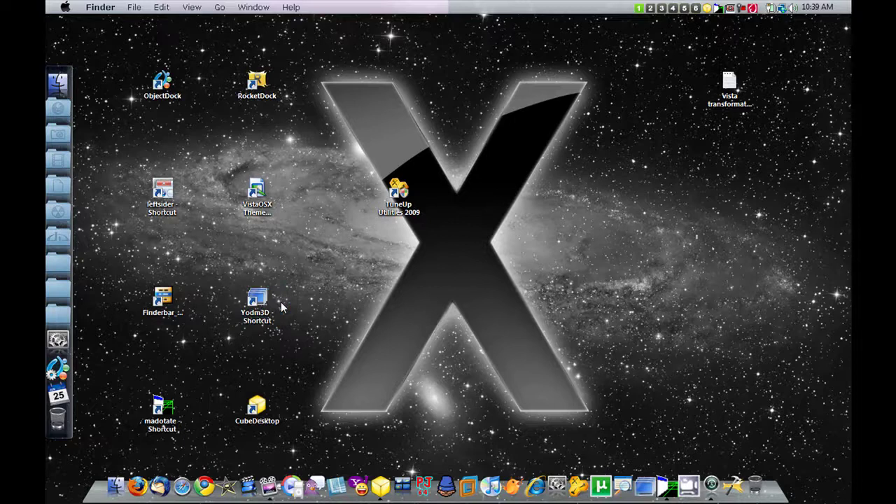
{"action": "left_click", "coordinate": [412, 221]}
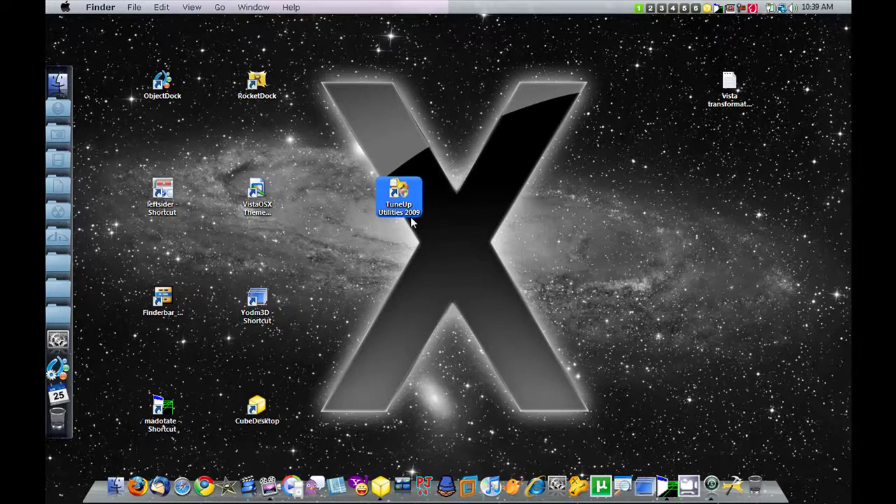
{"action": "left_click", "coordinate": [377, 170]}
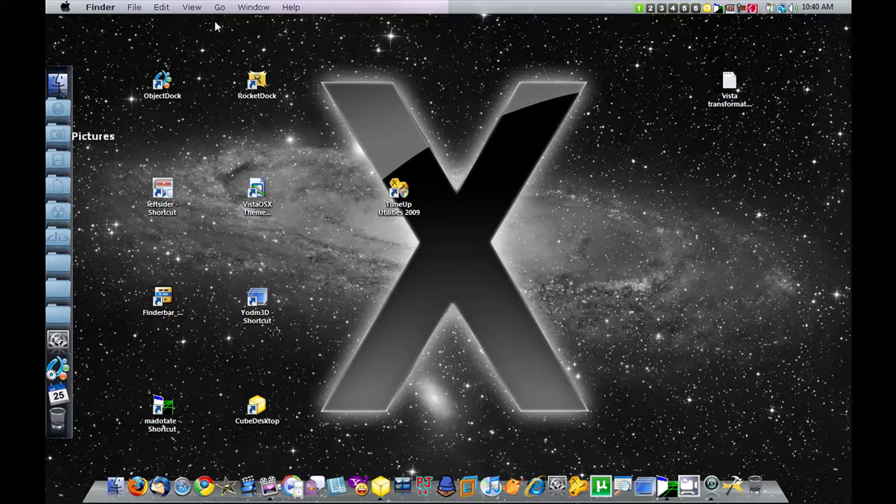
{"action": "left_click", "coordinate": [266, 320]}
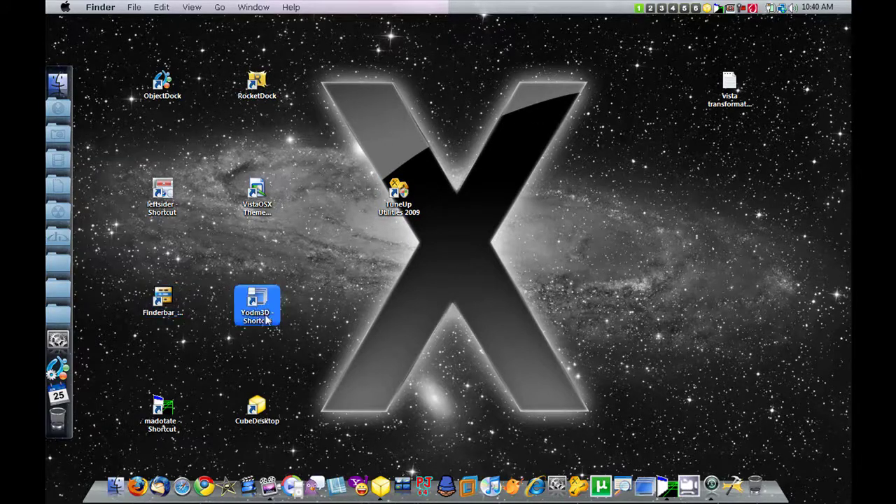
{"action": "left_click", "coordinate": [429, 355]}
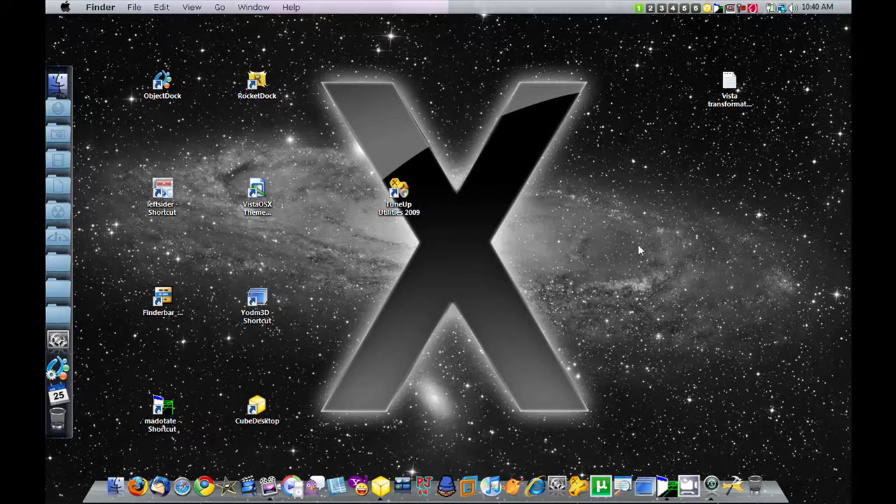